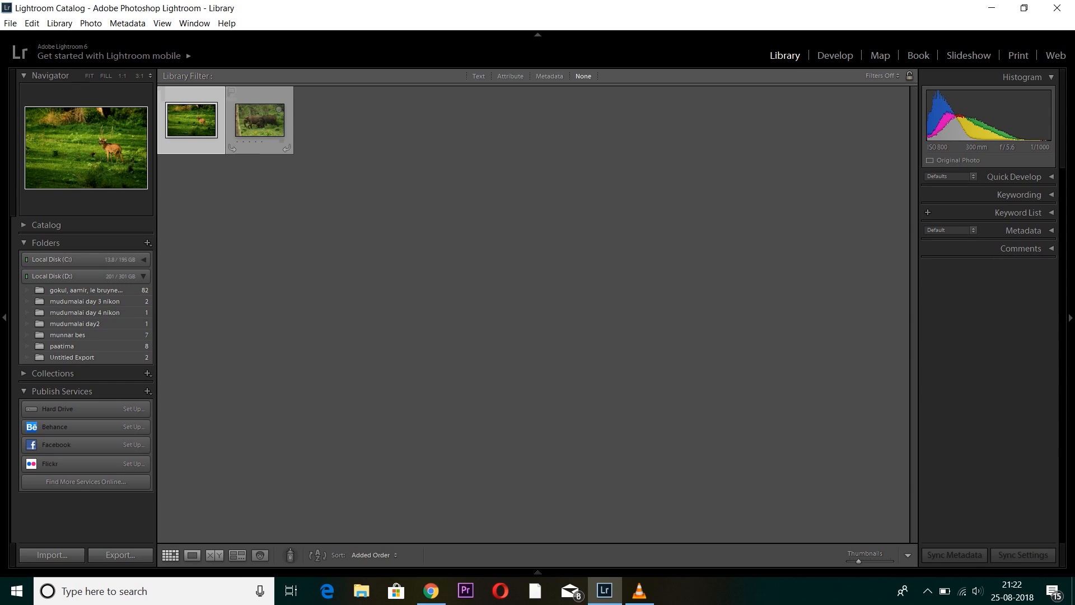
Preview the elephant photo, return to the thumbnails and open the deer photo for developing.
double_click(260, 119)
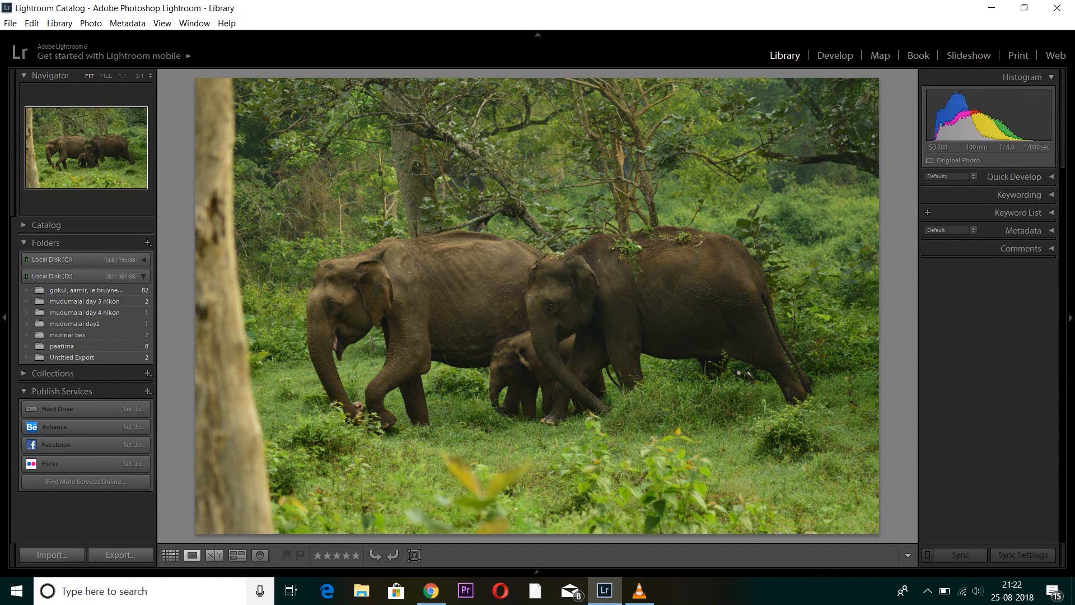
click(170, 555)
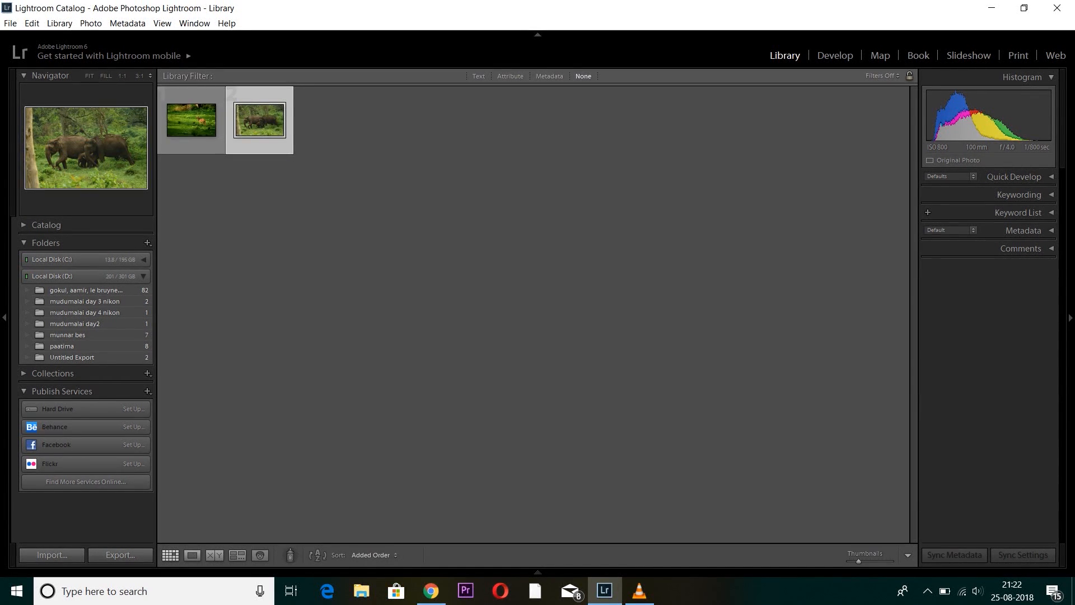
click(191, 120)
double_click(191, 120)
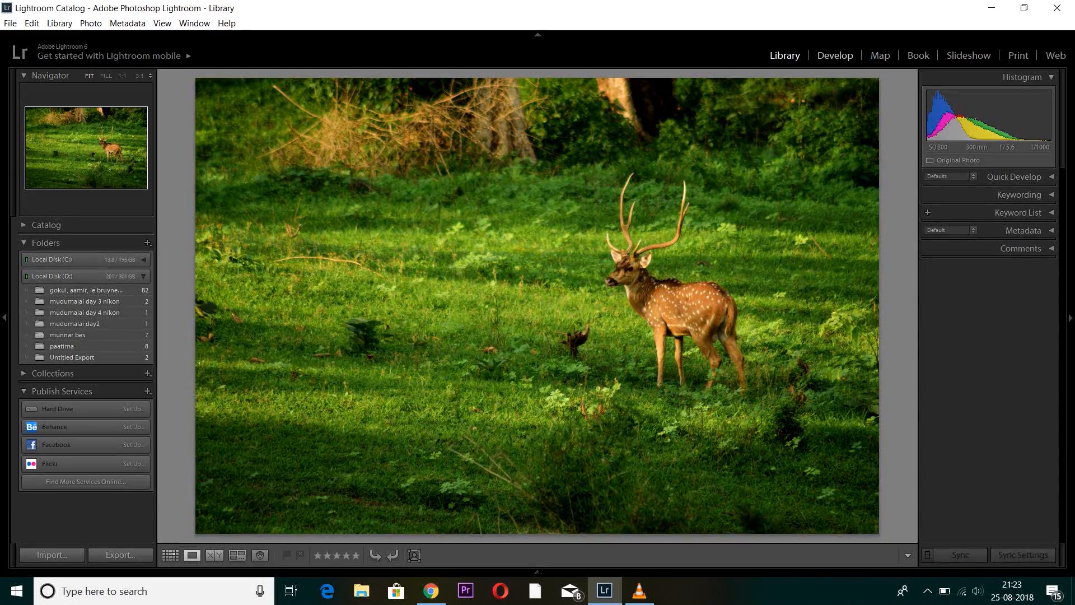
click(835, 54)
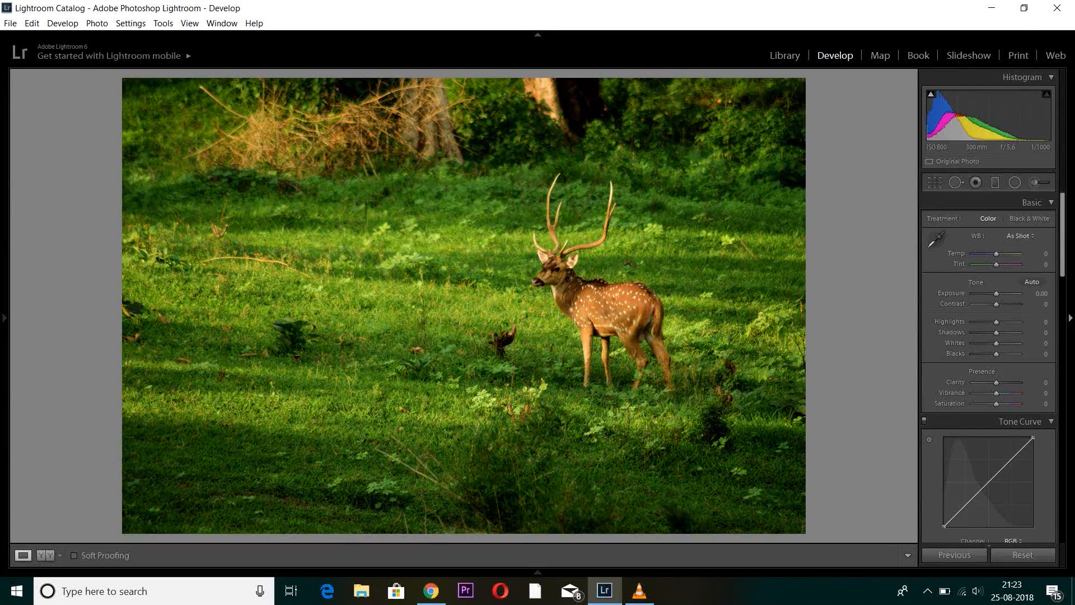
Set the deer photo's temperature to +14, exposure to -0.60 and contrast to +38.
scroll(988, 364, down, 1)
scroll(988, 364, up, 1)
drag(996, 253, 999, 253)
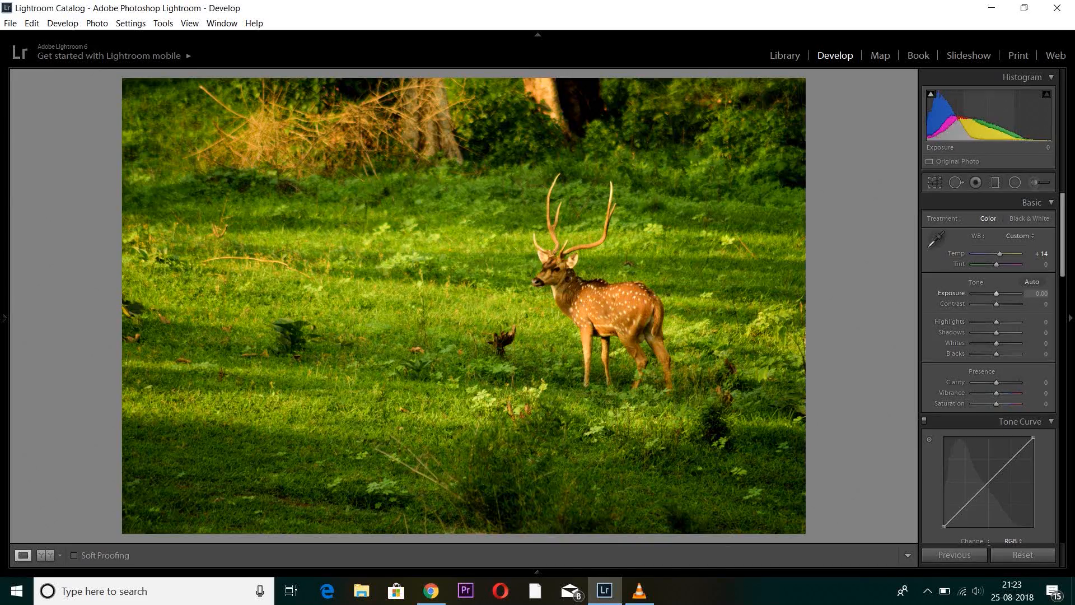
drag(996, 293, 1005, 303)
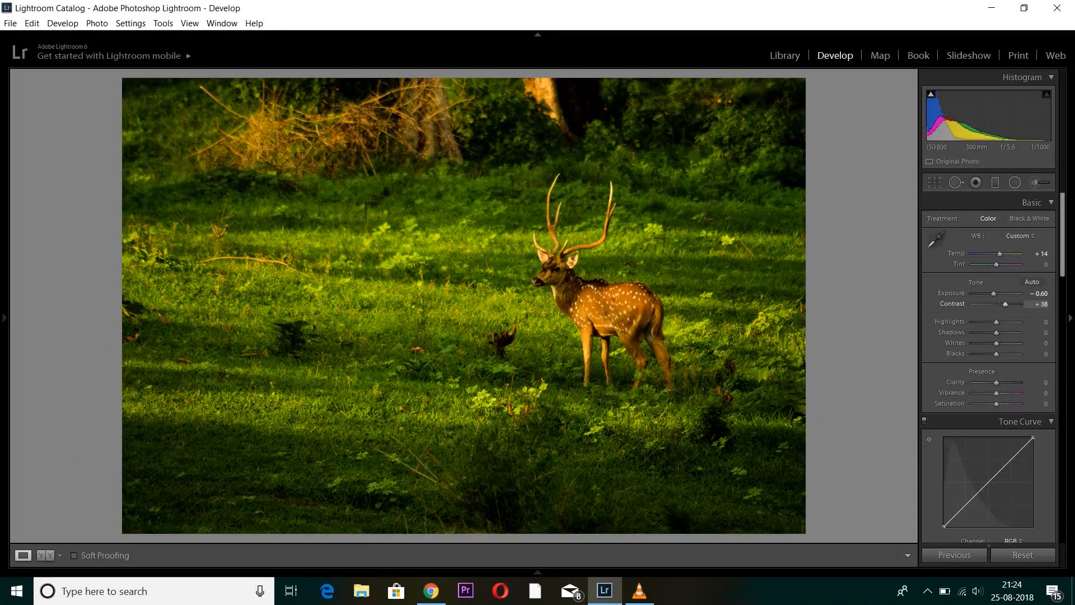
click(316, 238)
click(316, 238)
click(292, 392)
click(292, 392)
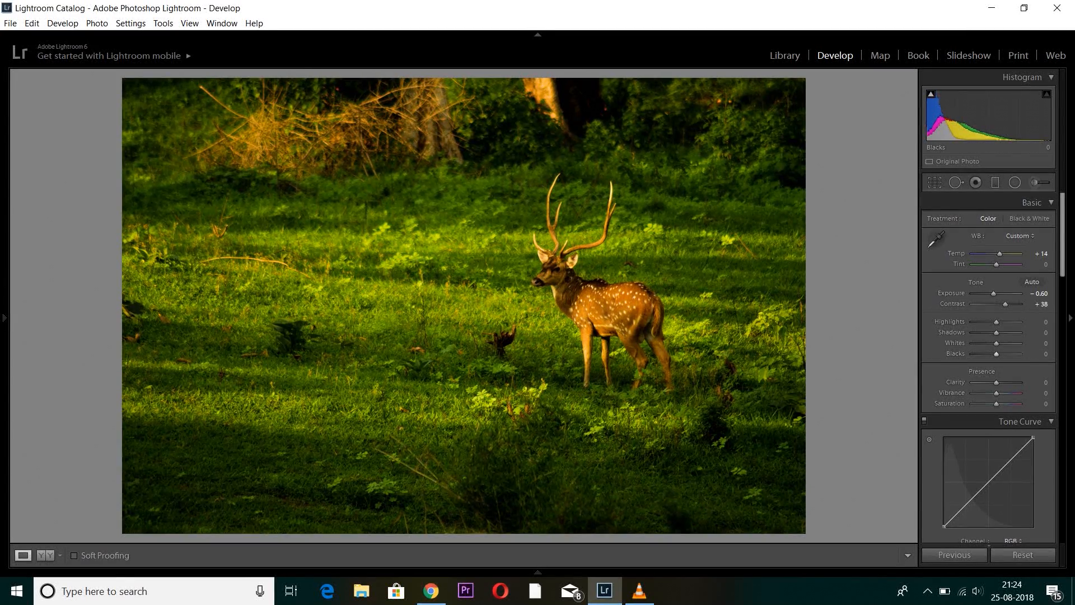
Set the deer photo's whites to -45, blacks to -43, clarity to +5, vibrance to +33 and saturation to -12.
mouse_move(996, 343)
mouse_down()
mouse_move(980, 343)
mouse_move(1014, 343)
mouse_move(988, 343)
mouse_up()
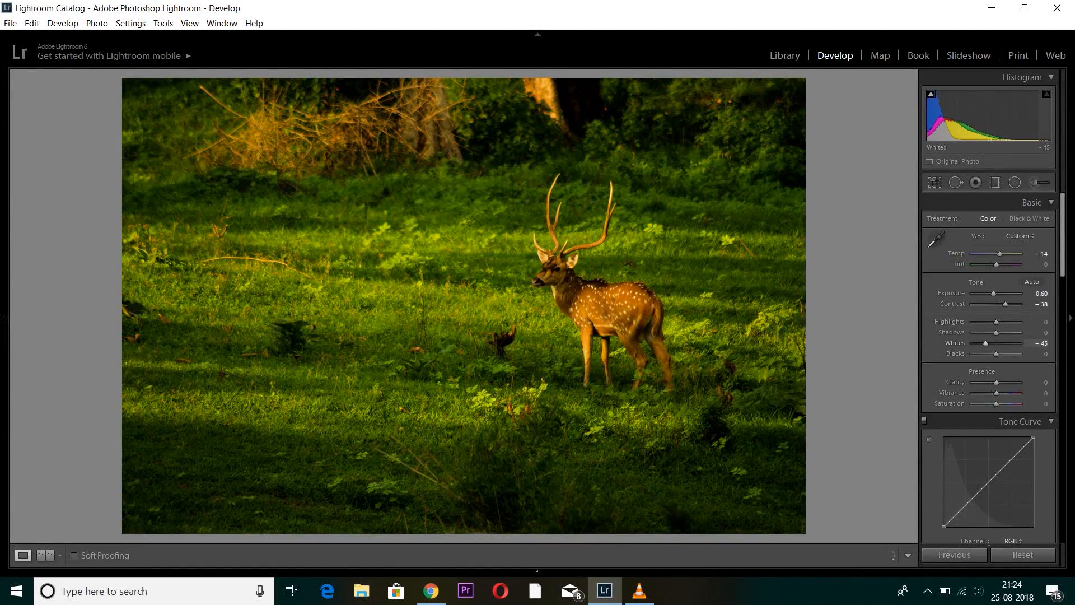
drag(996, 354, 986, 354)
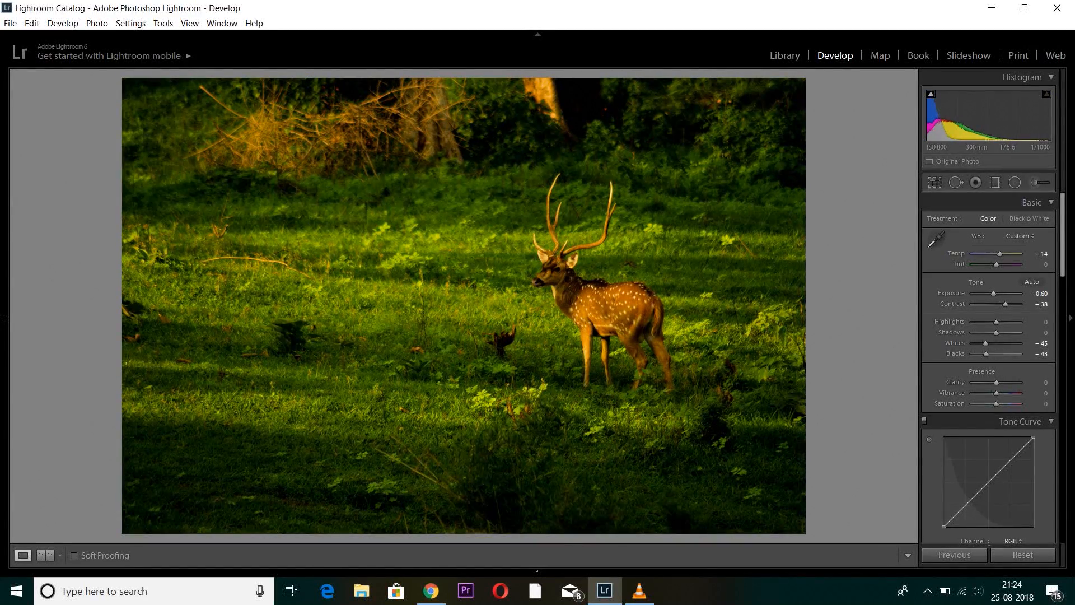
mouse_move(996, 383)
mouse_down()
mouse_move(993, 403)
mouse_move(1004, 393)
mouse_up()
Crop the deer photo tighter at its original aspect ratio, trimming mainly the left and bottom edges of the image.
click(934, 183)
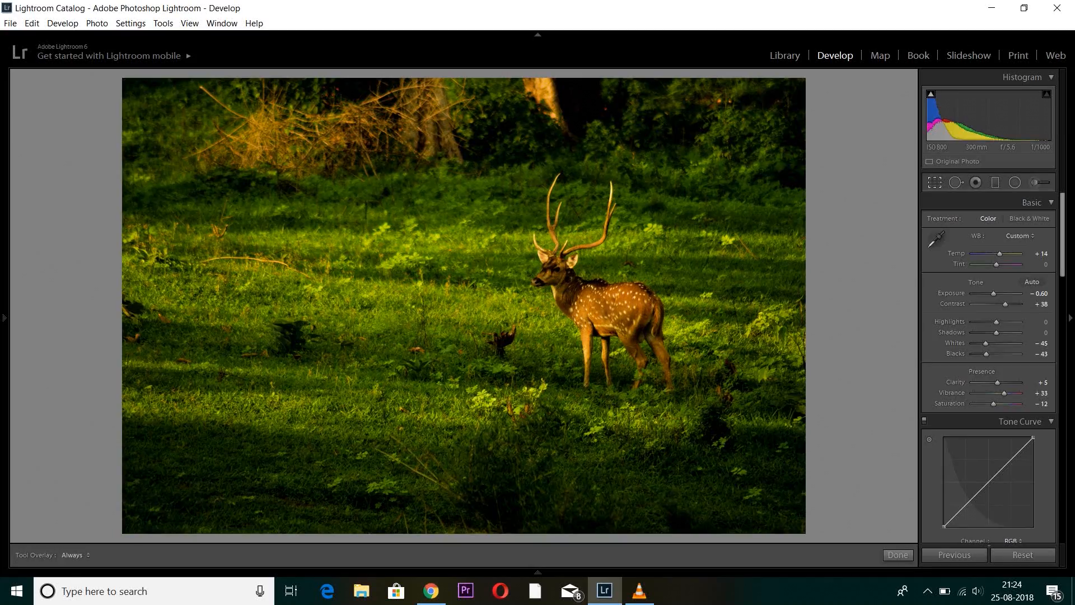
drag(806, 533, 751, 498)
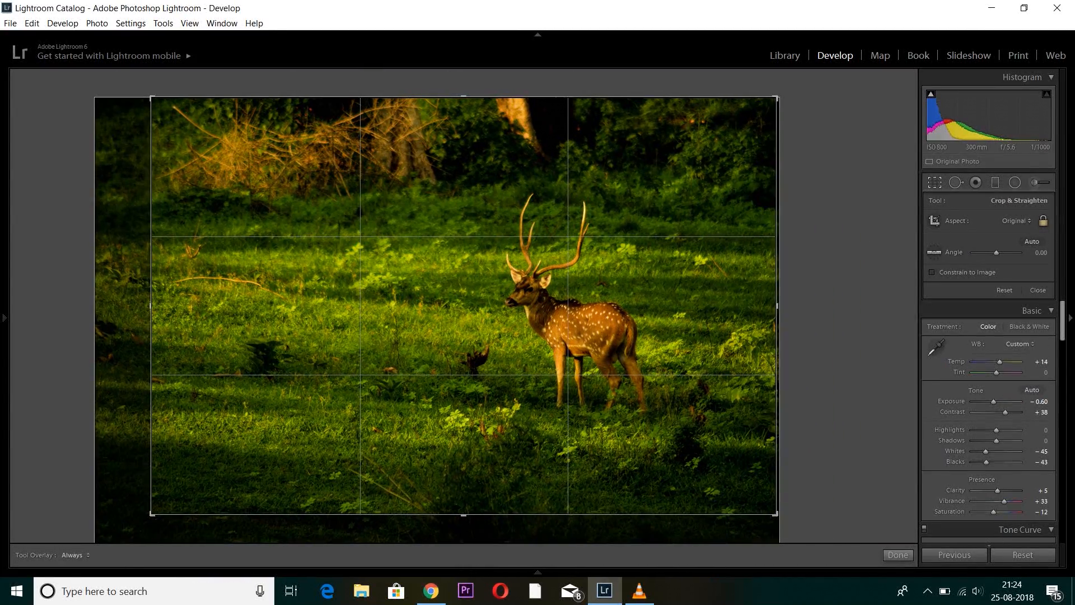
drag(777, 514, 765, 505)
drag(621, 387, 611, 386)
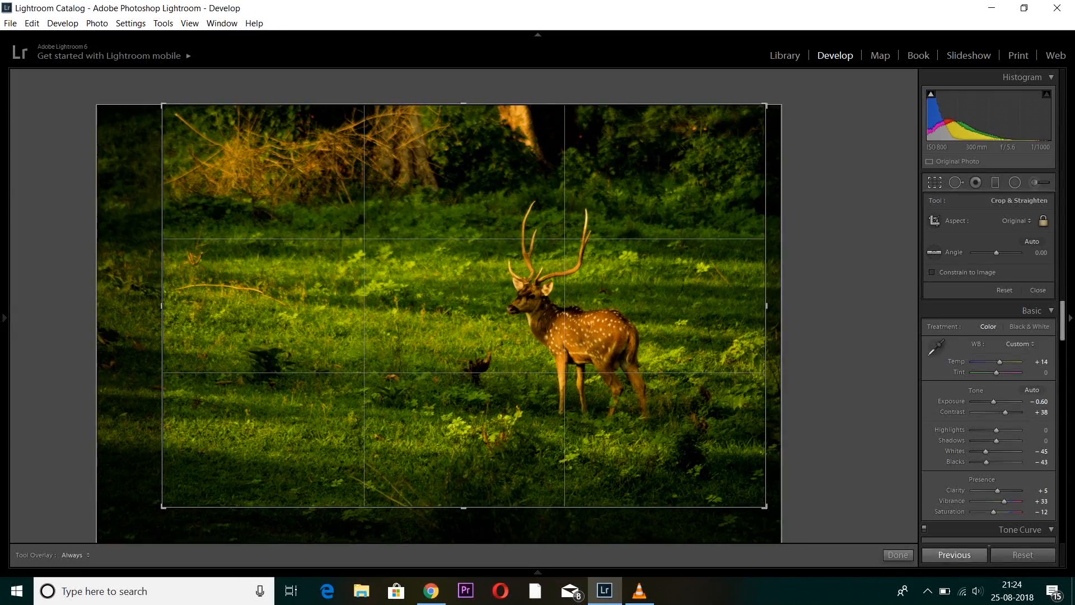
click(898, 555)
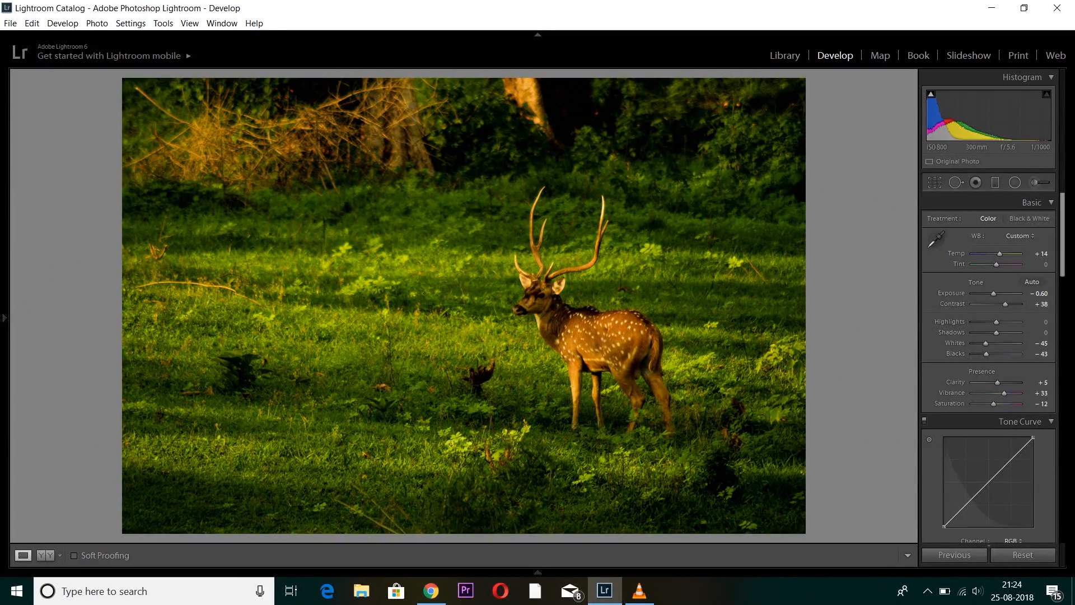
Shift the green hue of the deer photo to -100 in the HSL adjustments.
scroll(988, 370, down, 10)
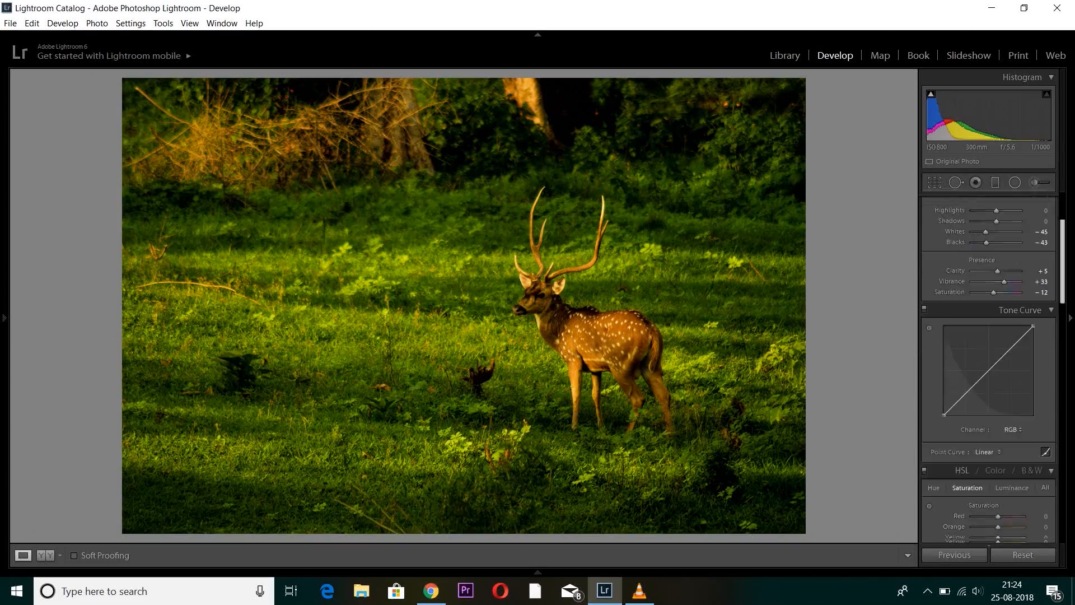
scroll(988, 369, up, 6)
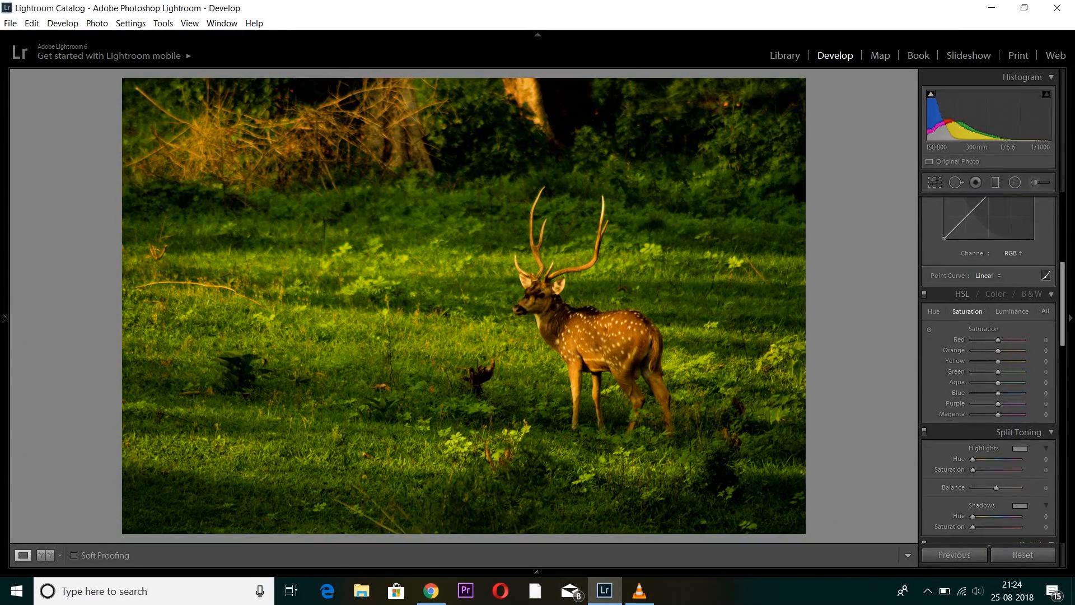
click(934, 311)
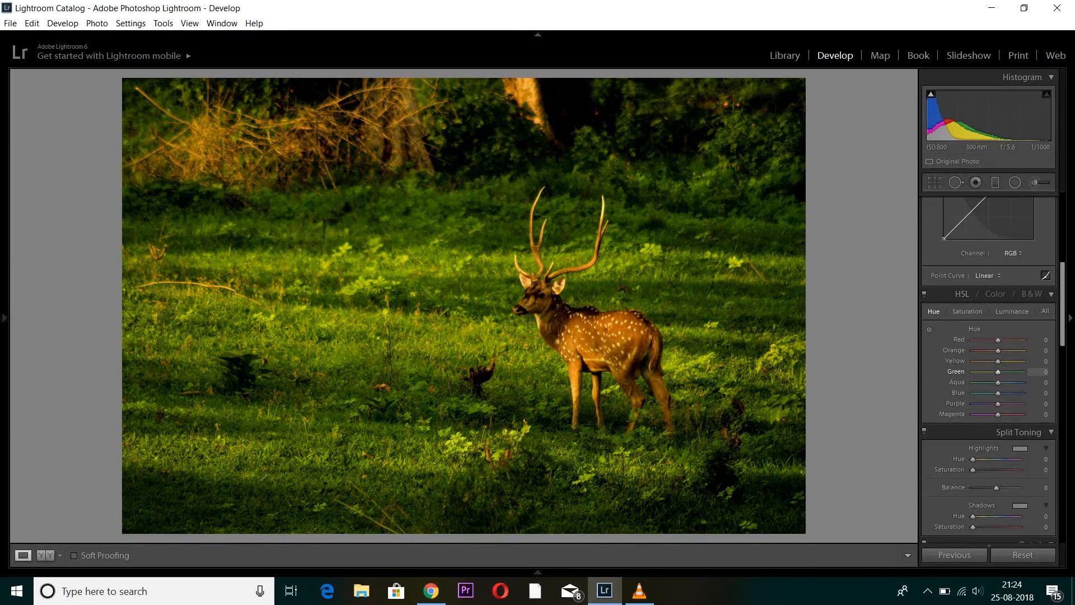
drag(997, 371, 972, 371)
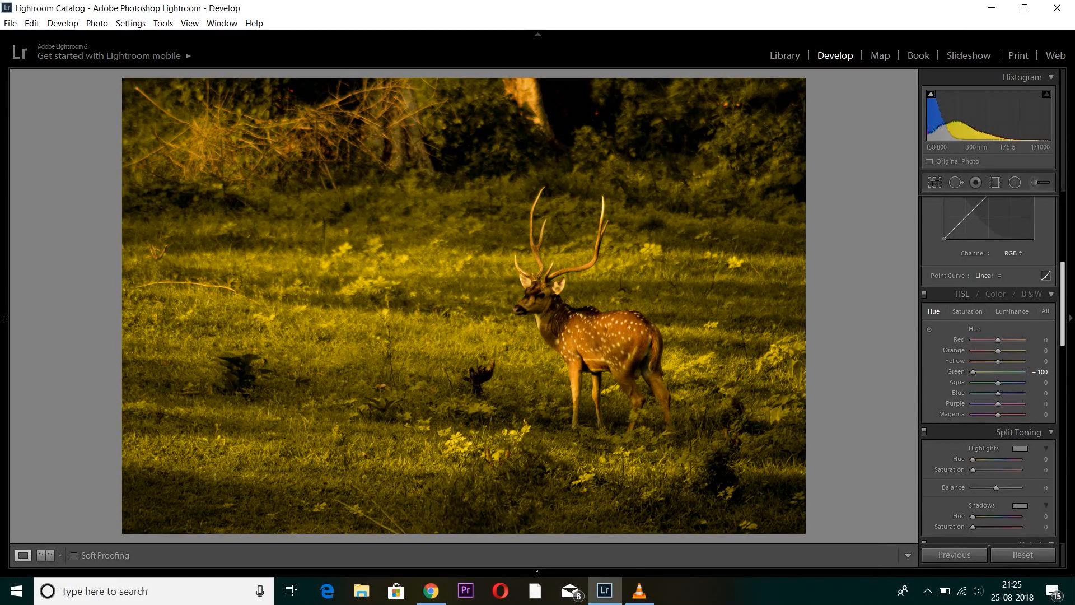
Set the deer photo's clarity to +19 and vibrance to +5, and raise its contrast slightly.
scroll(988, 370, up, 5)
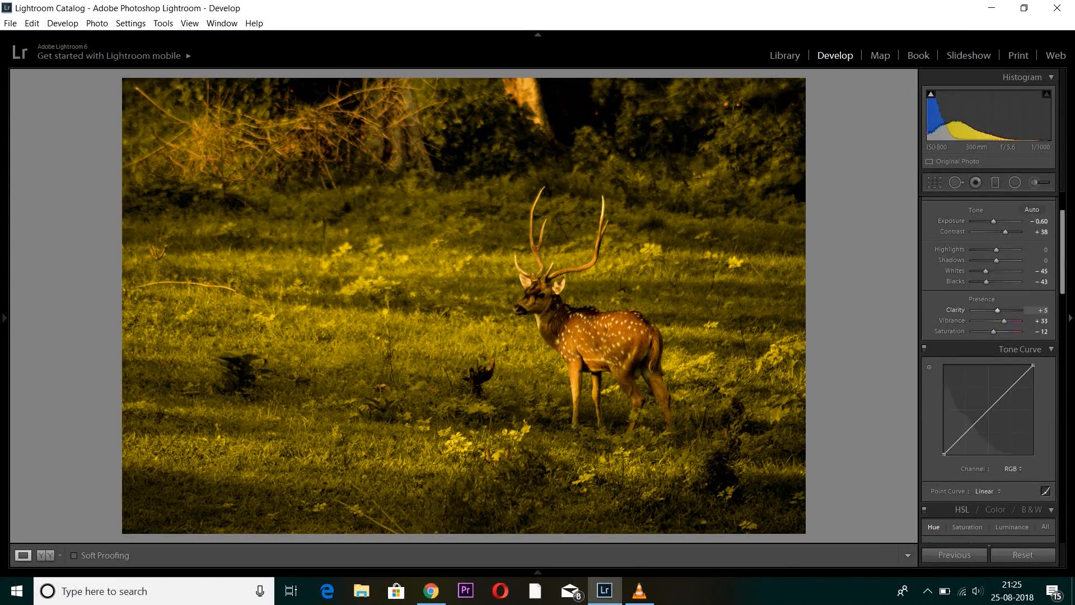
mouse_move(1003, 321)
mouse_down()
mouse_move(991, 332)
mouse_move(1000, 310)
mouse_move(993, 331)
mouse_up()
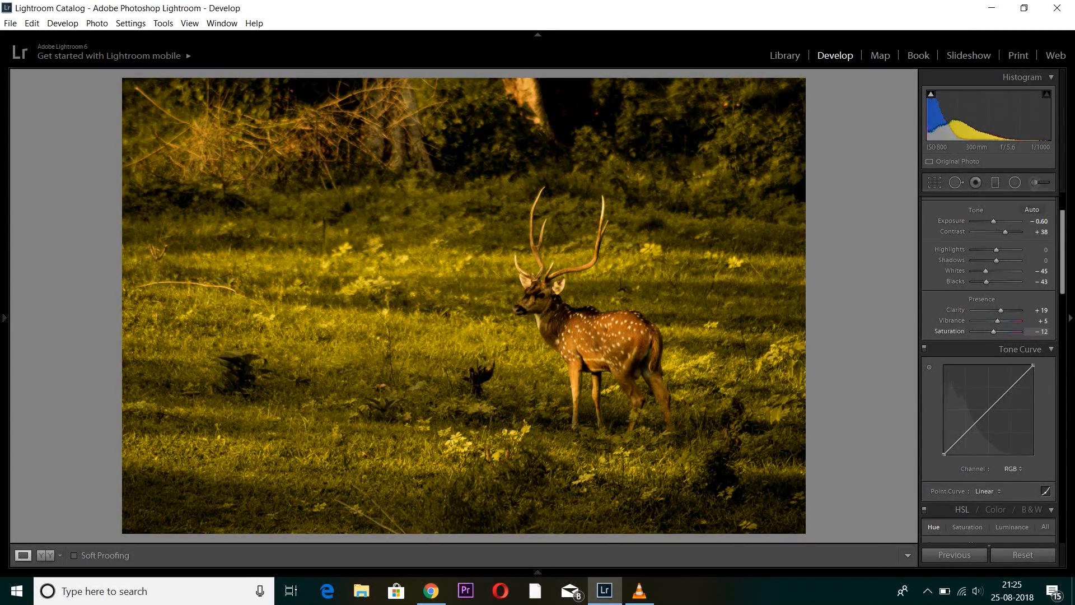
click(1070, 317)
mouse_move(1070, 318)
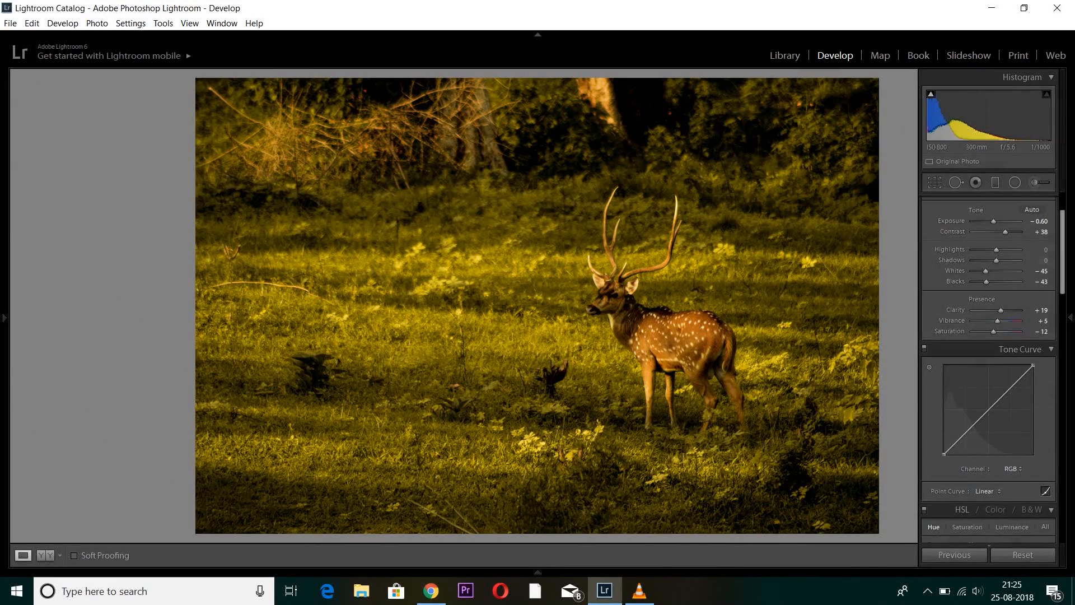
drag(1004, 232, 1009, 232)
Shape the deer photo's RGB tone curve with three points, lifting the black end and the highlights slightly.
scroll(988, 370, down, 3)
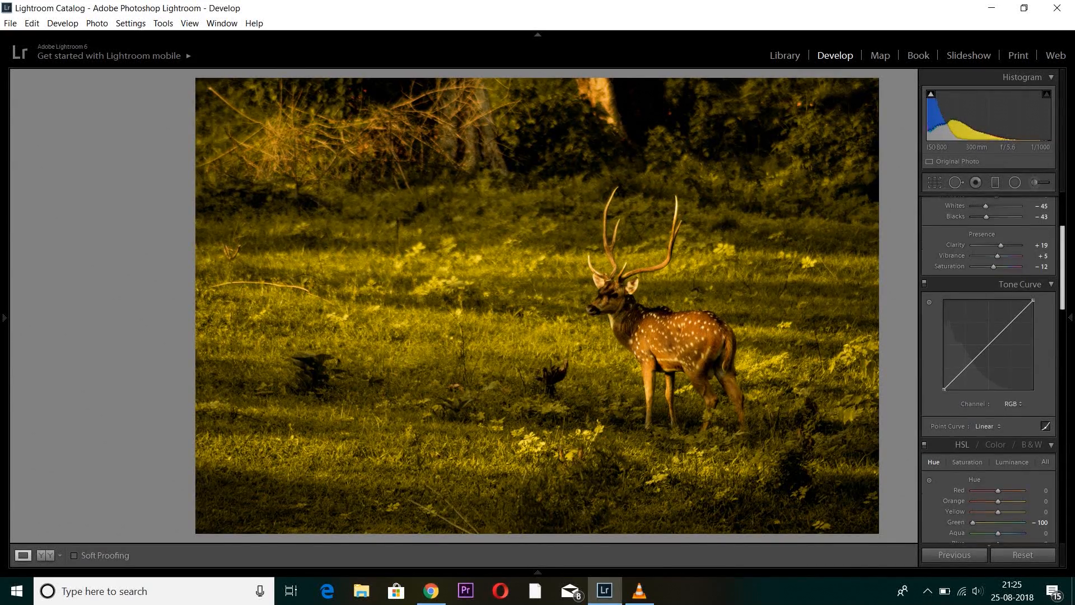
click(968, 364)
click(989, 345)
click(1012, 321)
drag(943, 389, 968, 367)
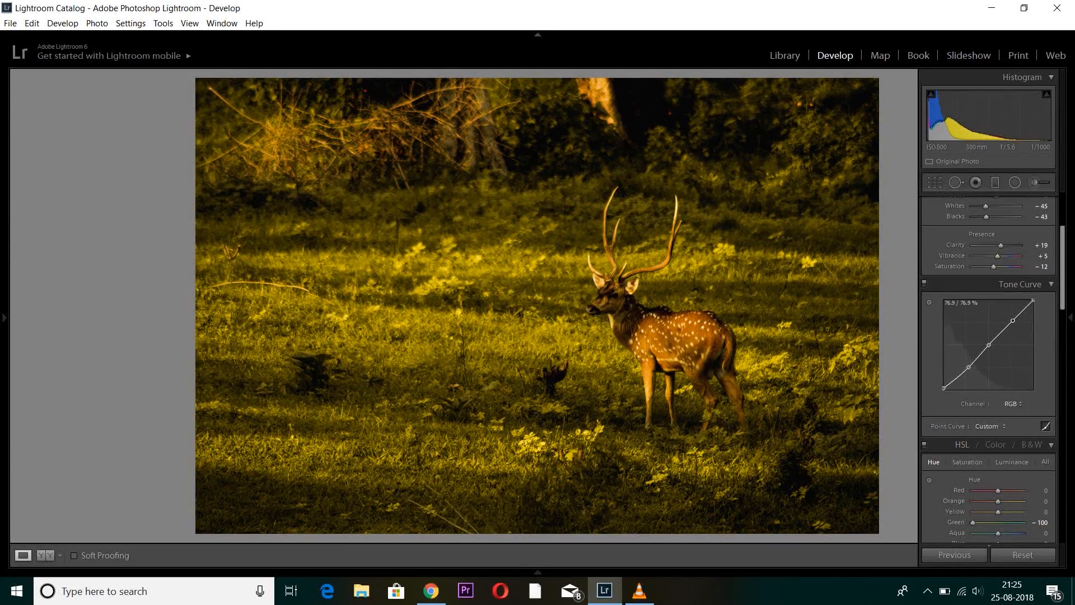
drag(1013, 321, 1011, 317)
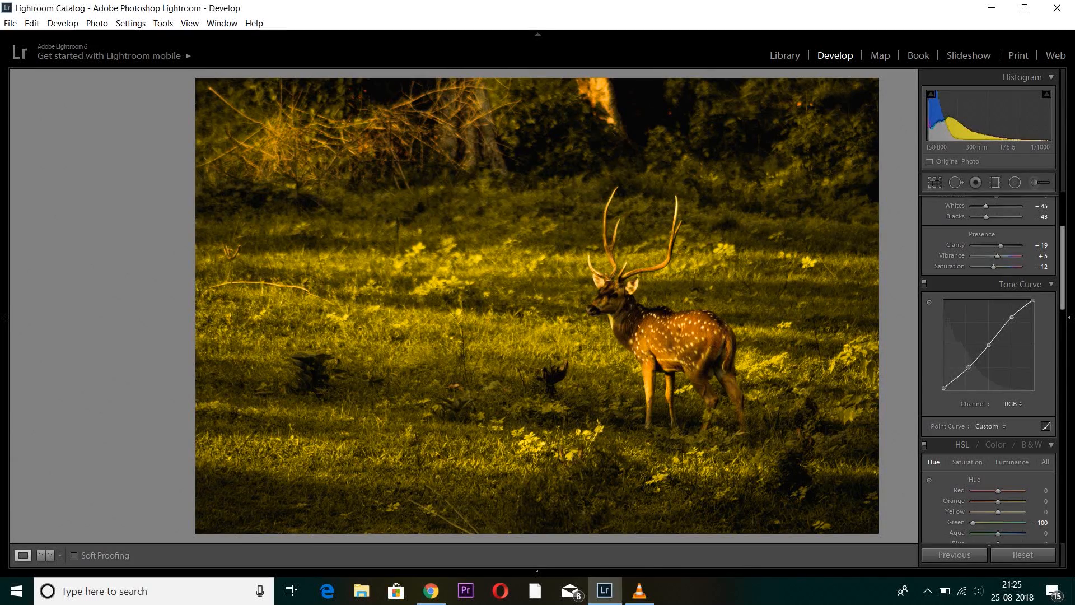
Set the deer photo's HSL saturation to -18 for yellow and +38 for green.
scroll(993, 372, down, 1)
scroll(988, 336, down, 1)
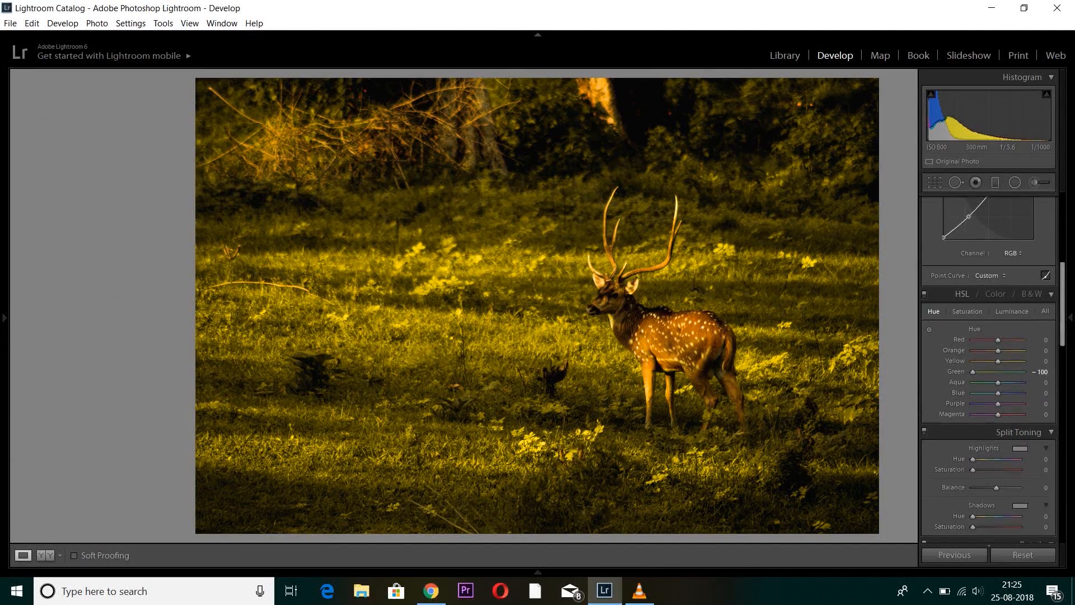
click(967, 311)
drag(998, 362, 1005, 372)
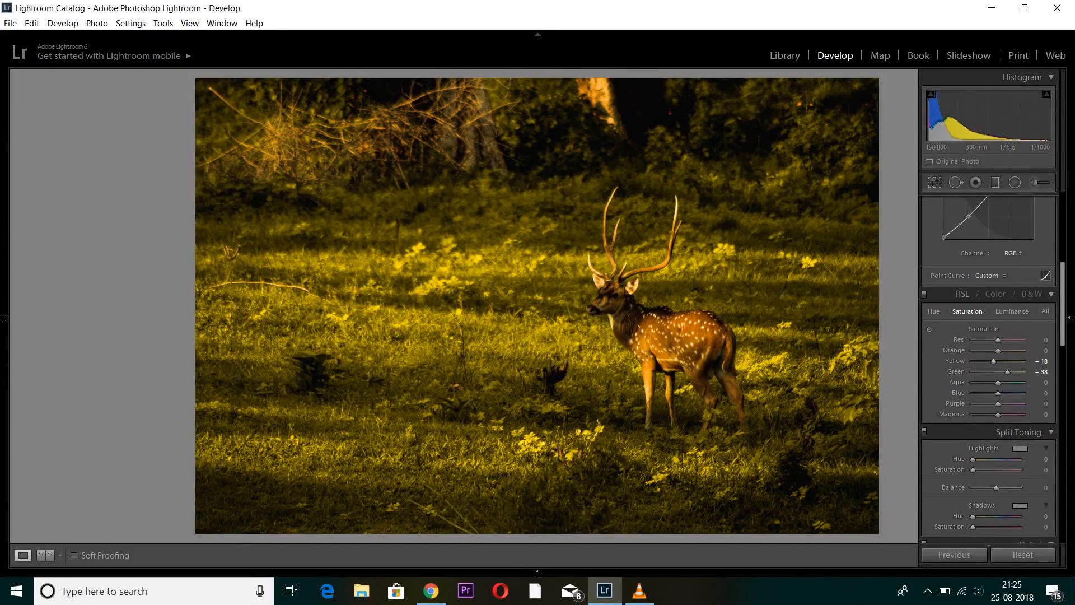
Return to the Library thumbnails and open the elephant photo for developing, fitted to the view.
click(784, 56)
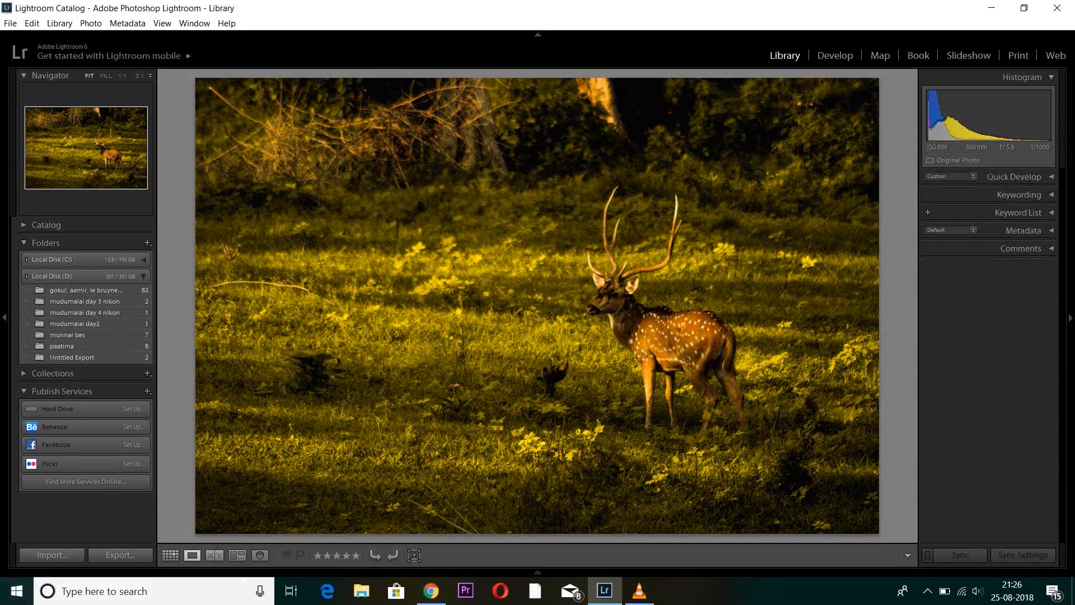
click(170, 555)
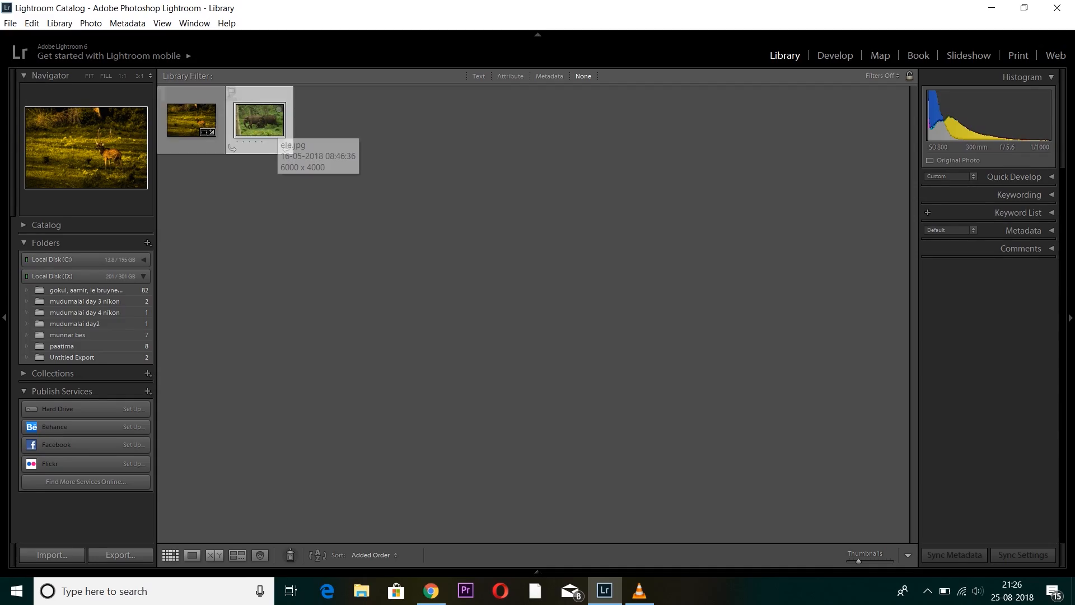
double_click(274, 135)
click(274, 134)
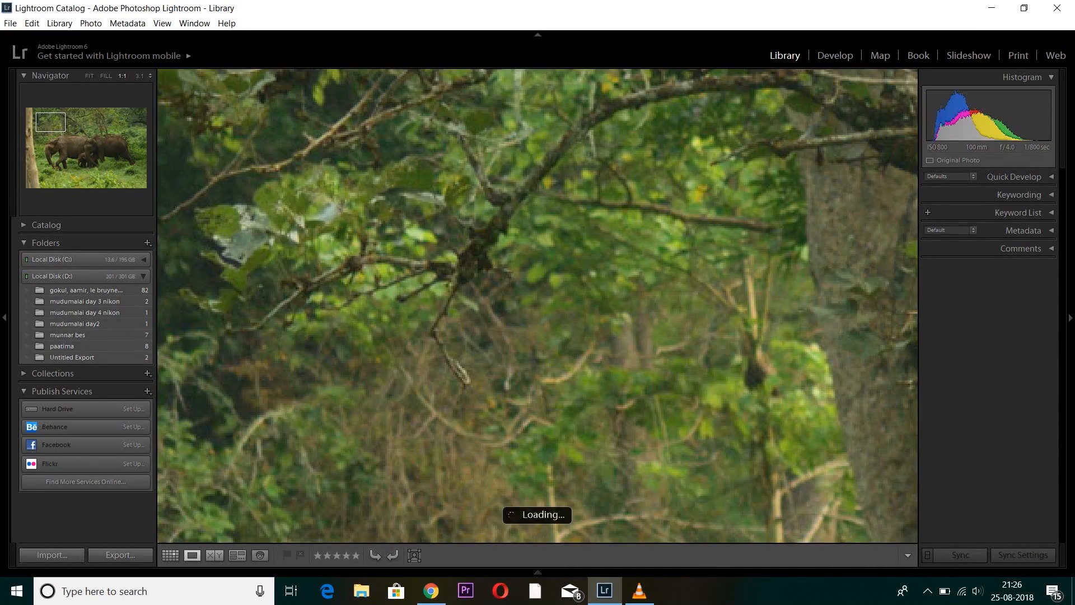
key(z)
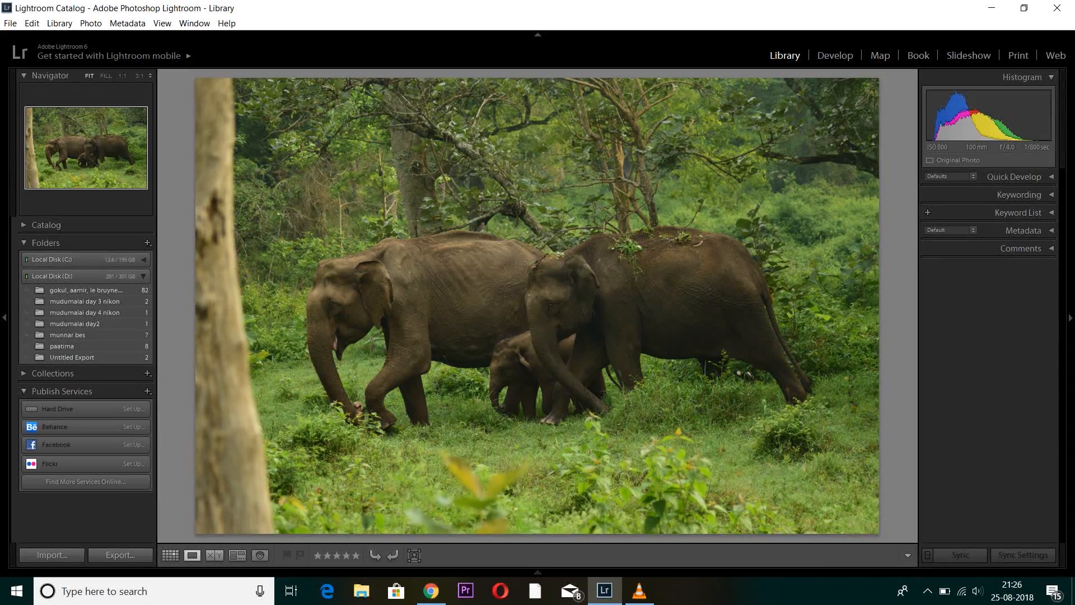
key(d)
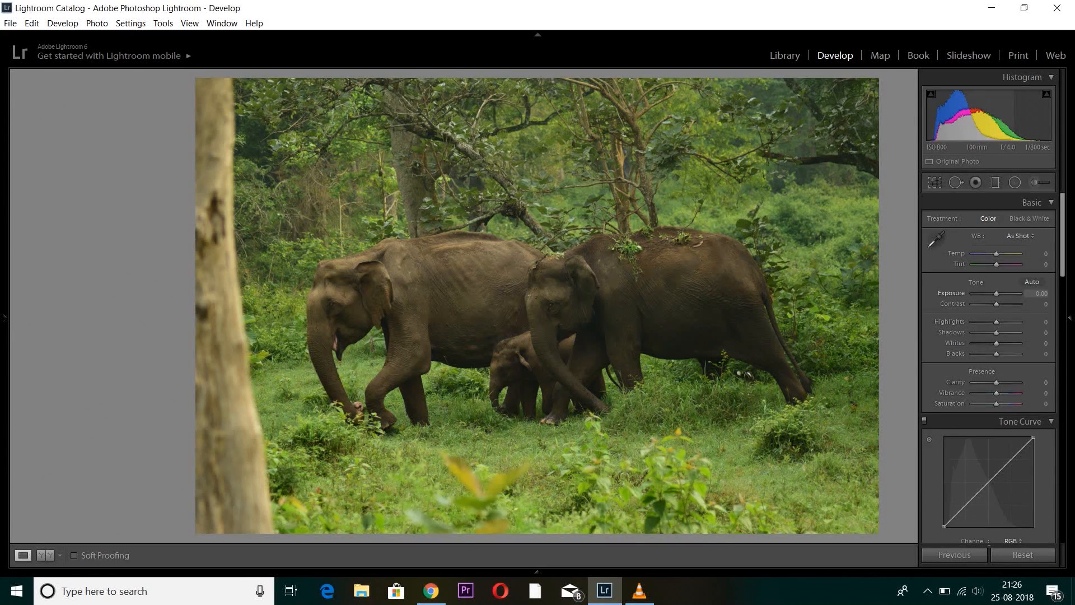
Set the elephant photo's contrast to +43, whites to -29 and clarity to +36.
drag(996, 303, 1006, 304)
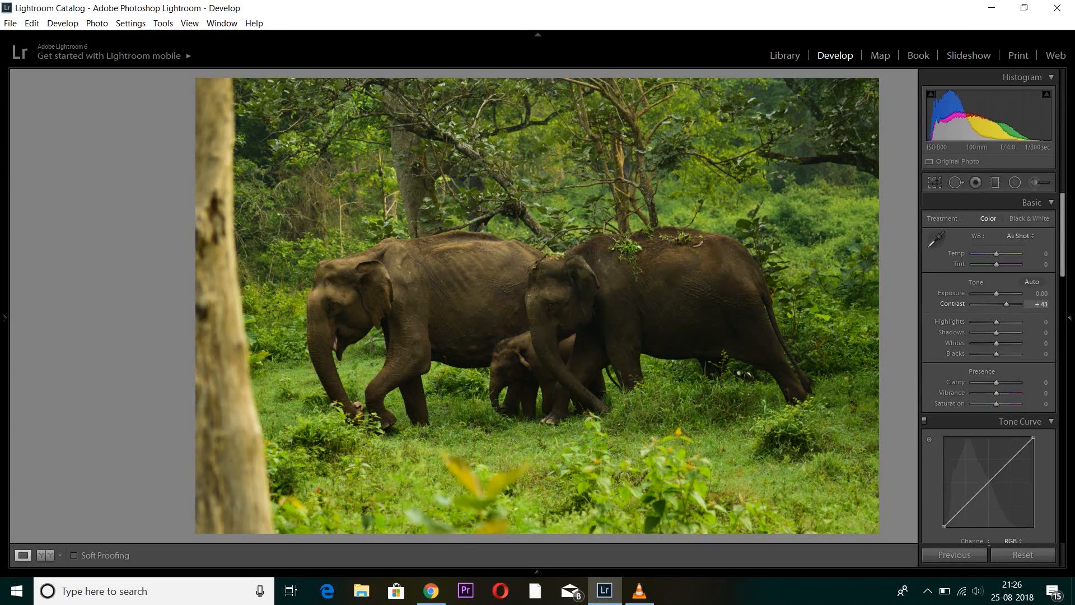
drag(996, 343, 989, 343)
drag(996, 382, 1003, 381)
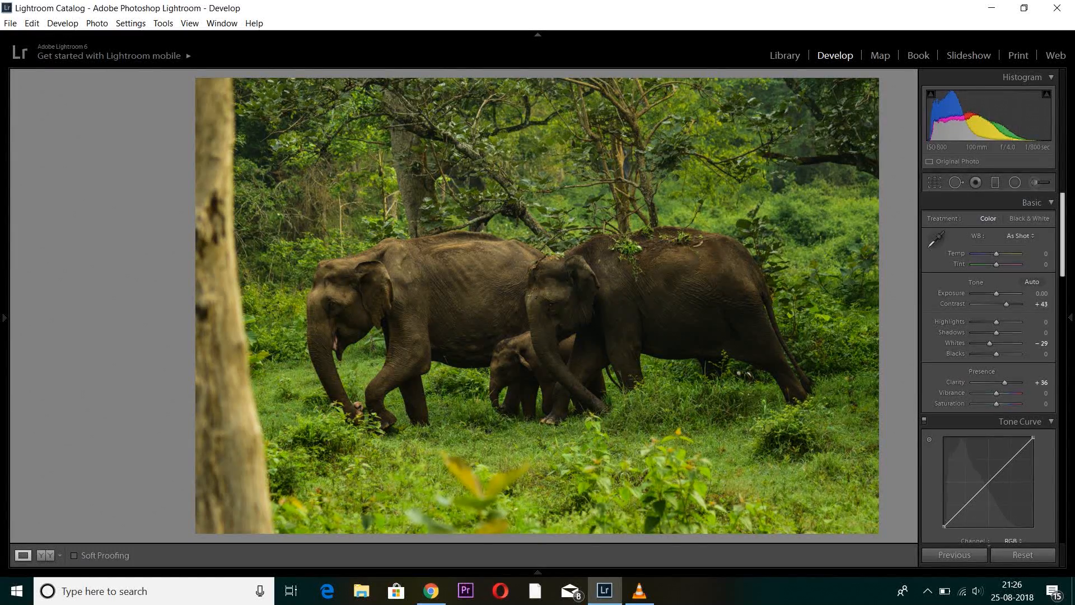
Shape the elephant photo's RGB tone curve with three points, lifting the black end and lowering the white end slightly.
scroll(988, 364, down, 5)
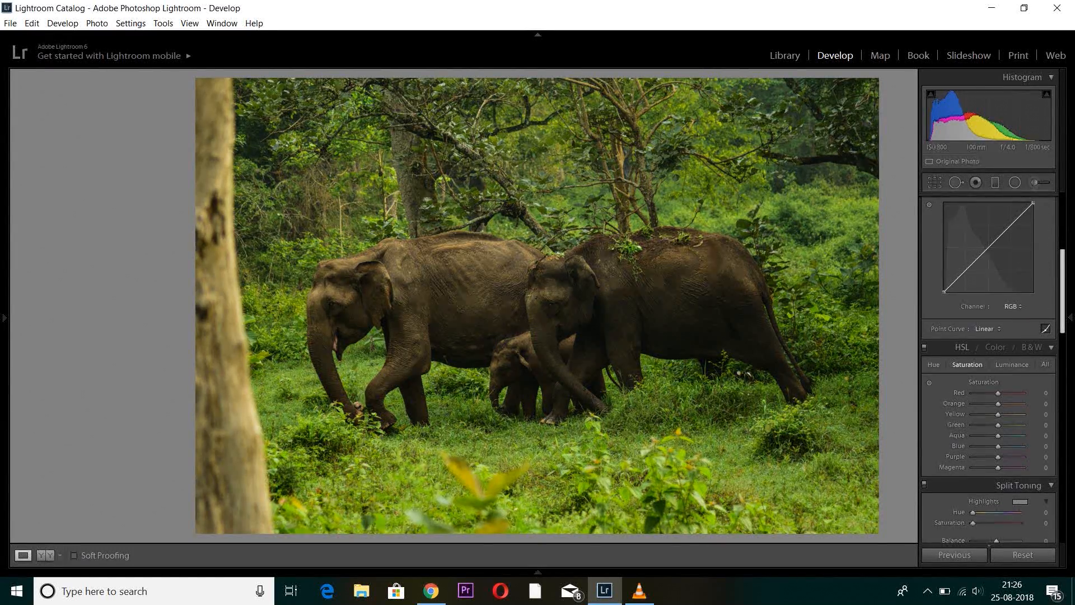
click(966, 271)
click(990, 246)
click(1010, 225)
drag(945, 292, 967, 270)
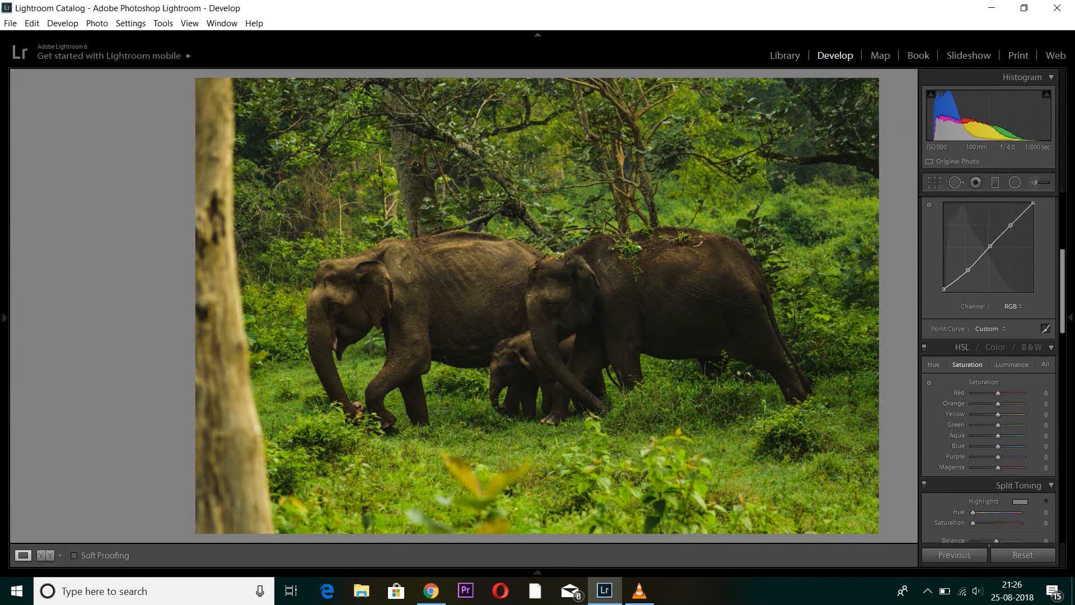
drag(1033, 203, 1033, 206)
scroll(988, 364, down, 2)
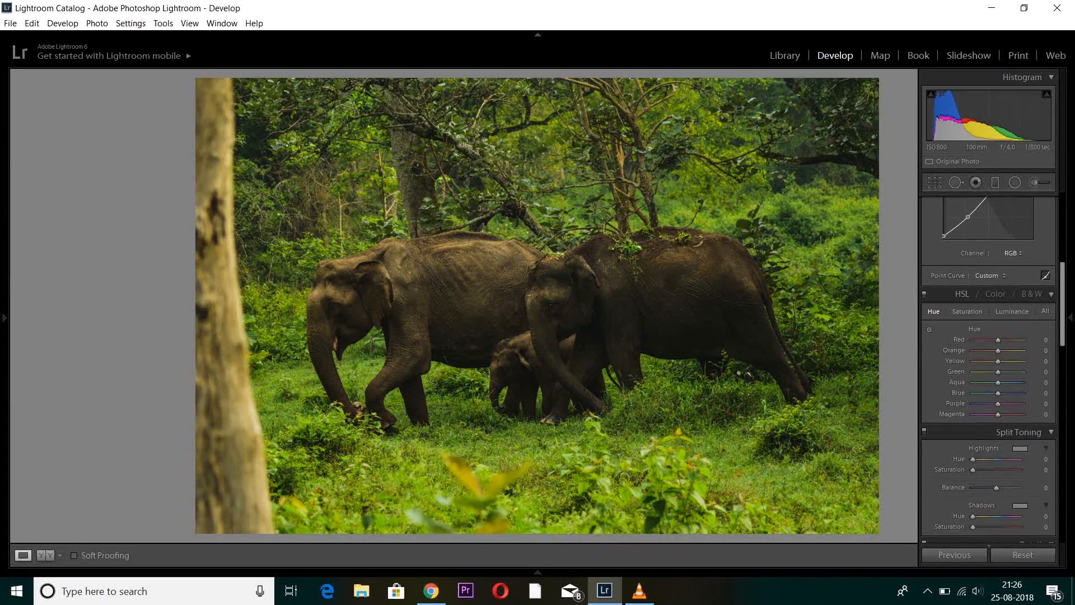
Set the elephant photo's HSL green hue to -73.
drag(998, 372, 979, 371)
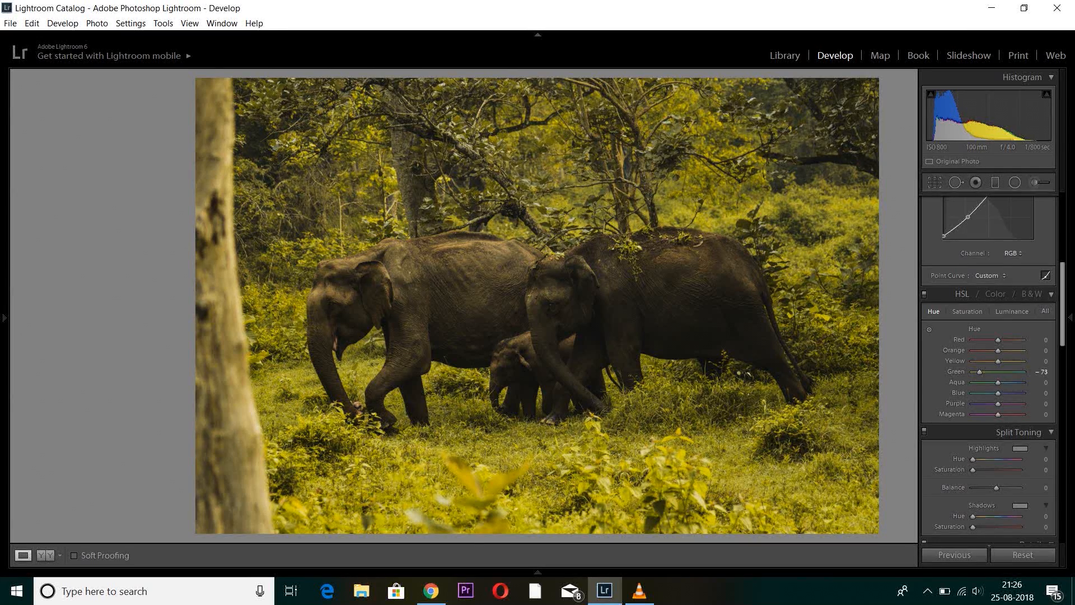
Add a nearly horizontal graduated filter fading upward from the bottom edge of the elephant photo.
click(995, 182)
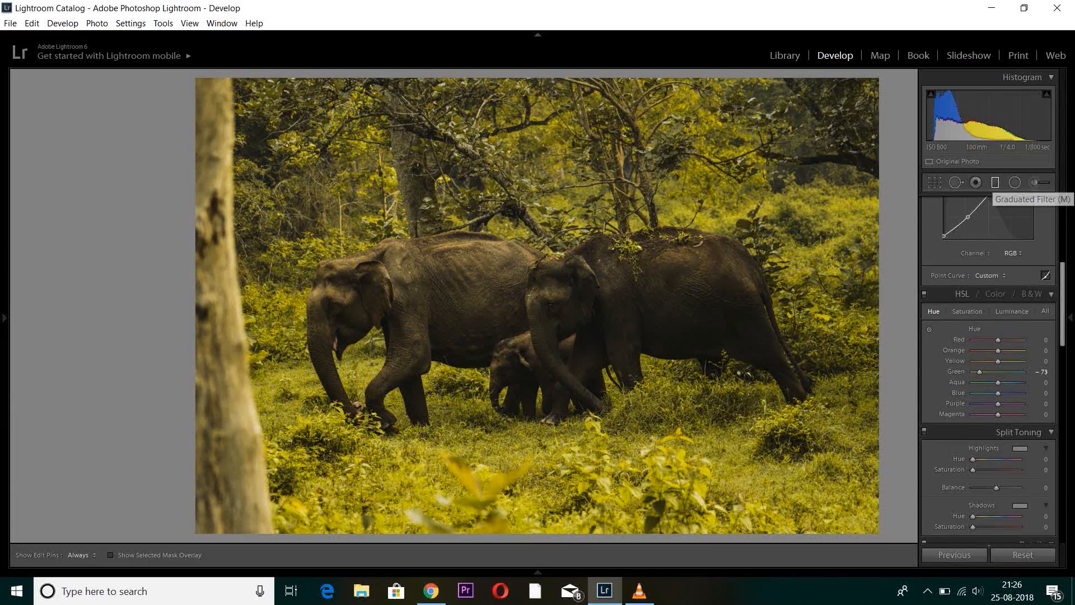
drag(471, 530, 469, 492)
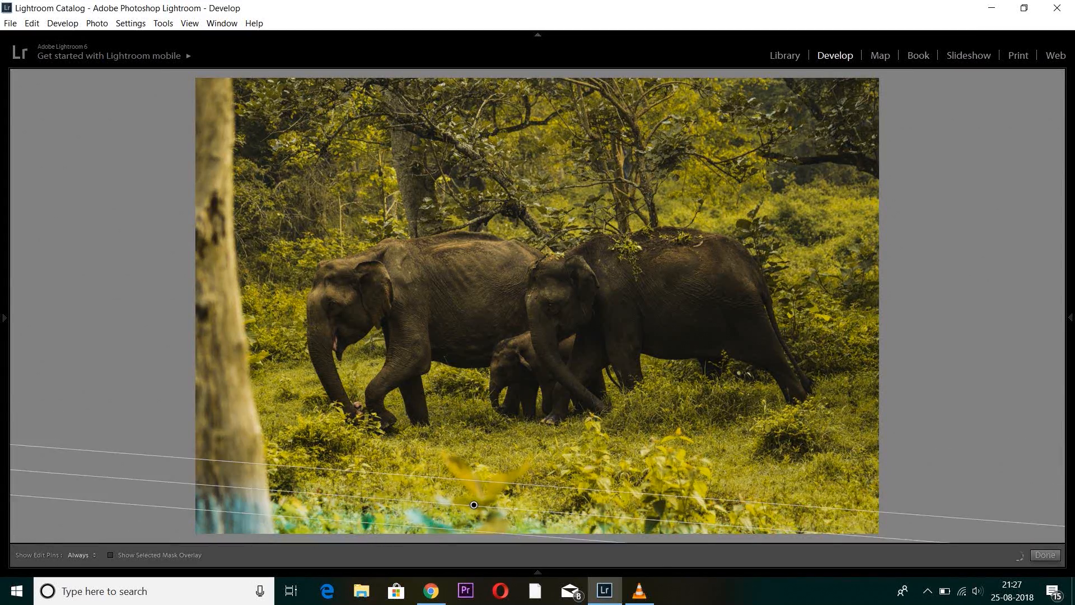
mouse_move(1069, 335)
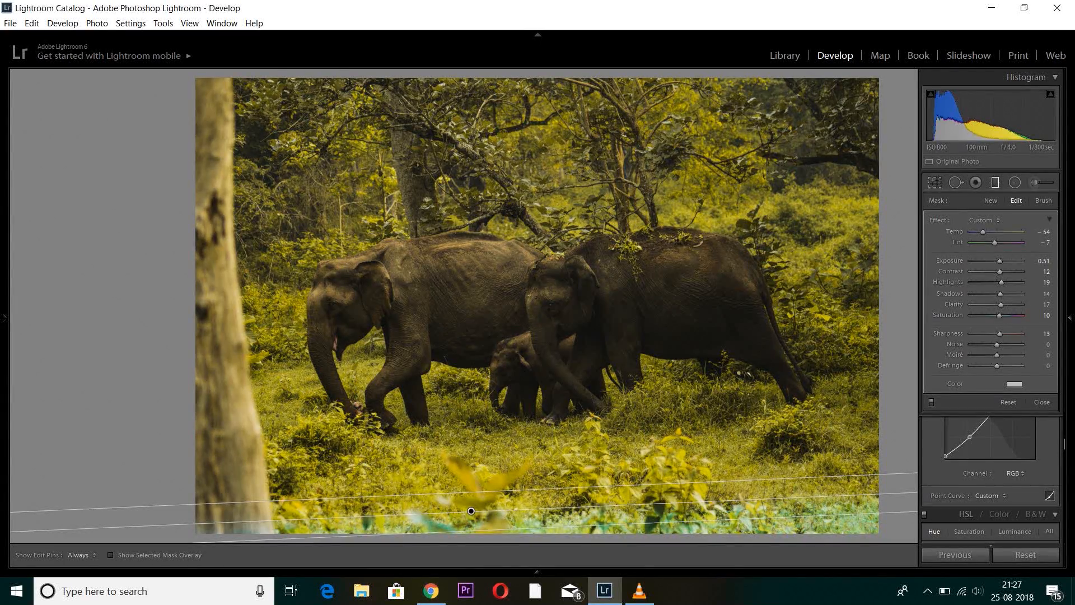
Set the graduated filter's temperature to -12 and exposure to -1.63, extend its gradient upward over the foreground grass, and finish the filter.
drag(999, 261, 988, 261)
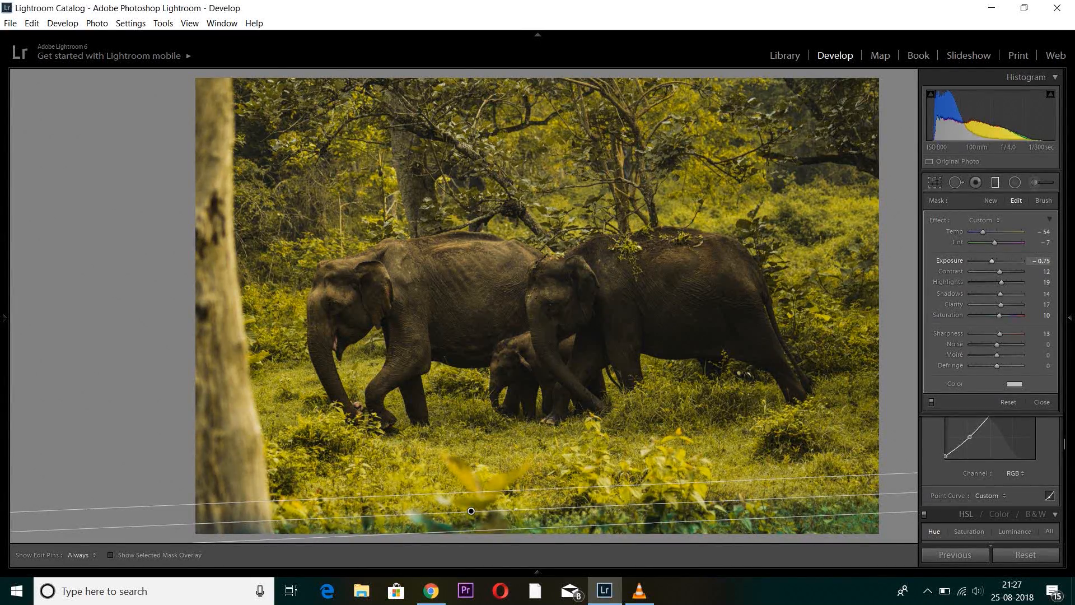
drag(471, 510, 471, 492)
drag(982, 232, 987, 261)
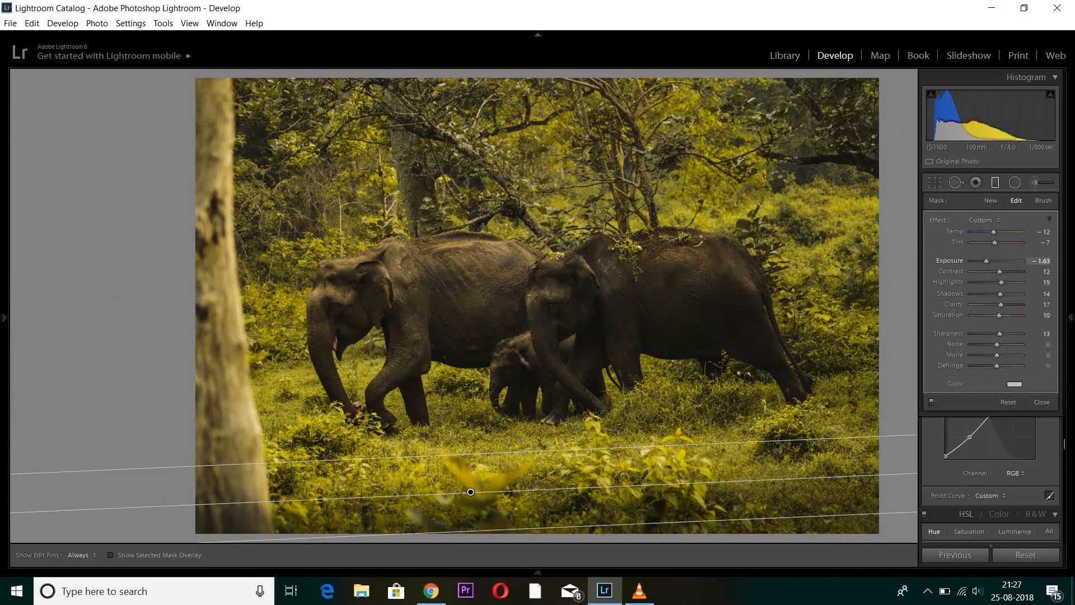
drag(560, 450, 560, 396)
click(1045, 555)
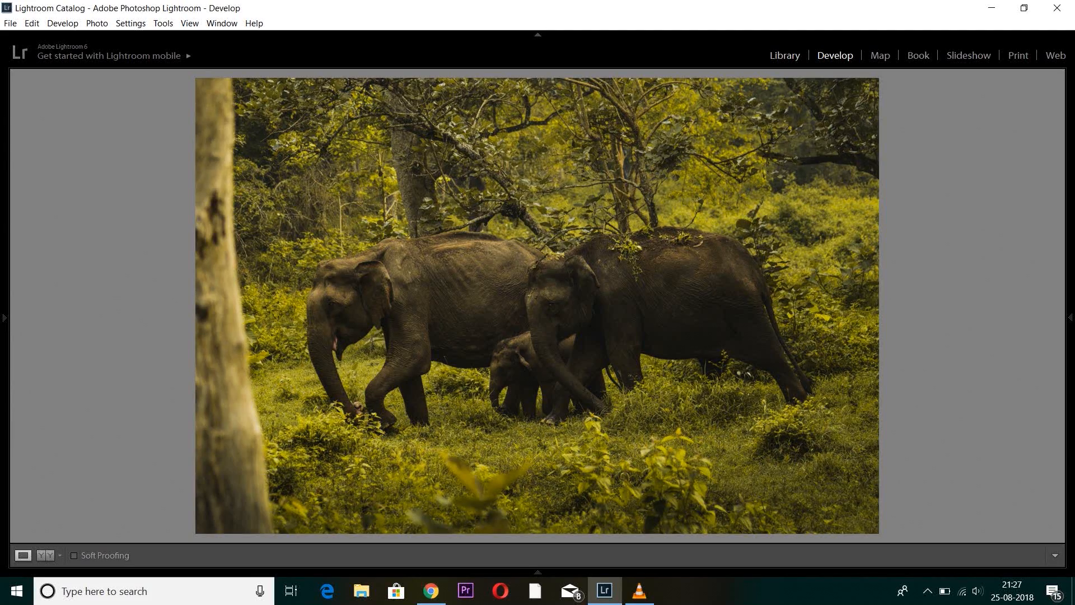
click(387, 305)
click(386, 305)
click(779, 220)
click(783, 219)
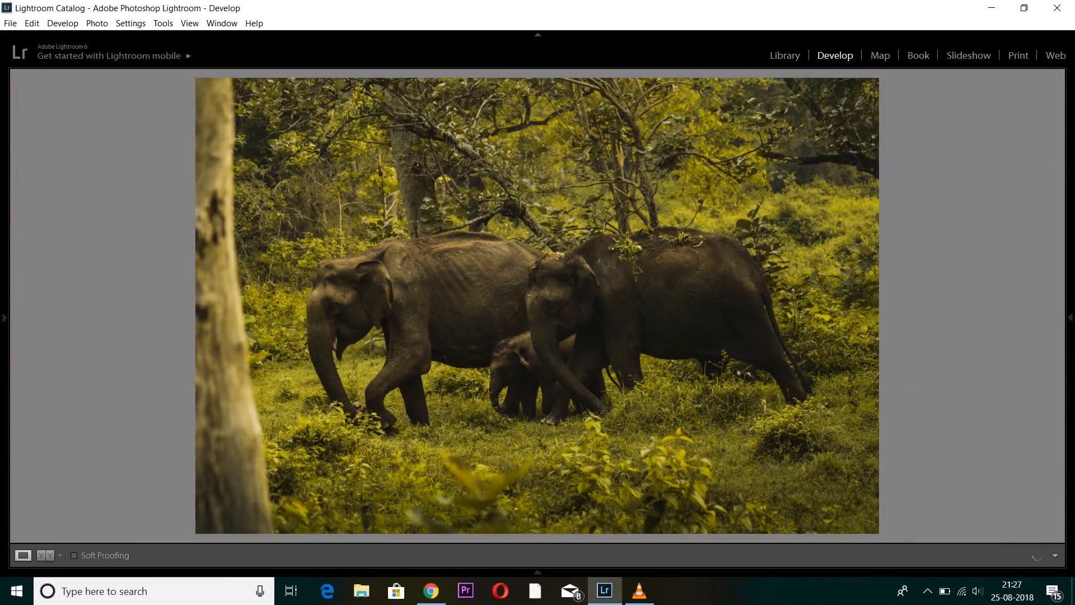